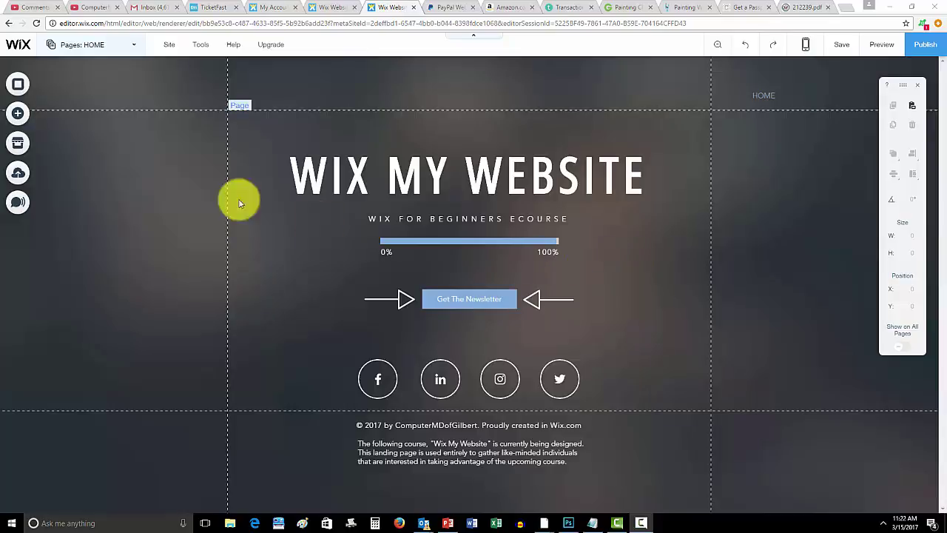
Step: Switch the editor to the New Page from the Pages list
click(83, 44)
click(94, 165)
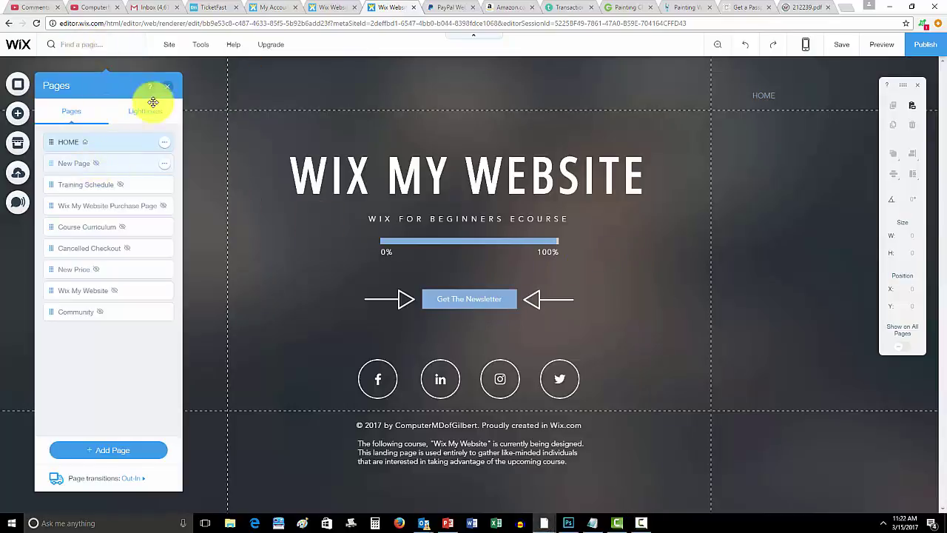
click(167, 85)
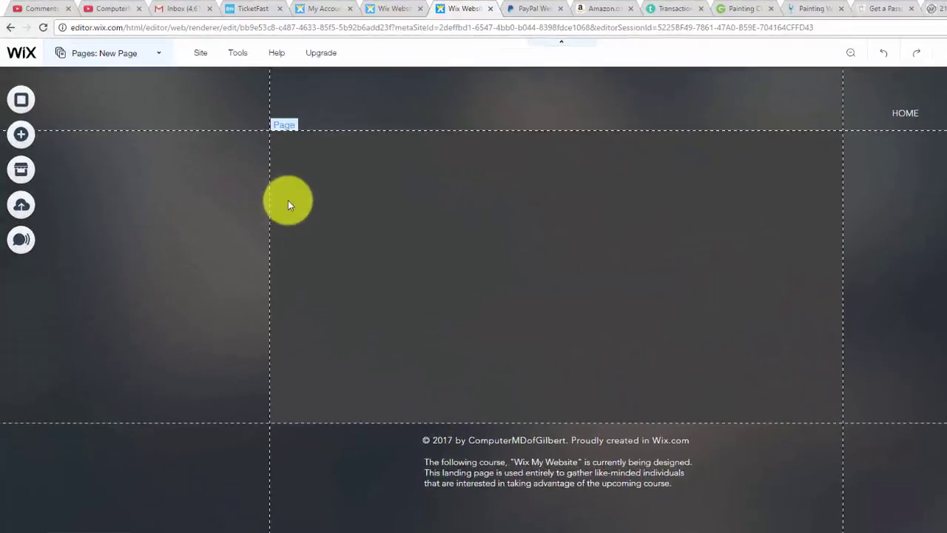
Step: Search the App Market for 'google a' and open the Google AdSense app
click(15, 146)
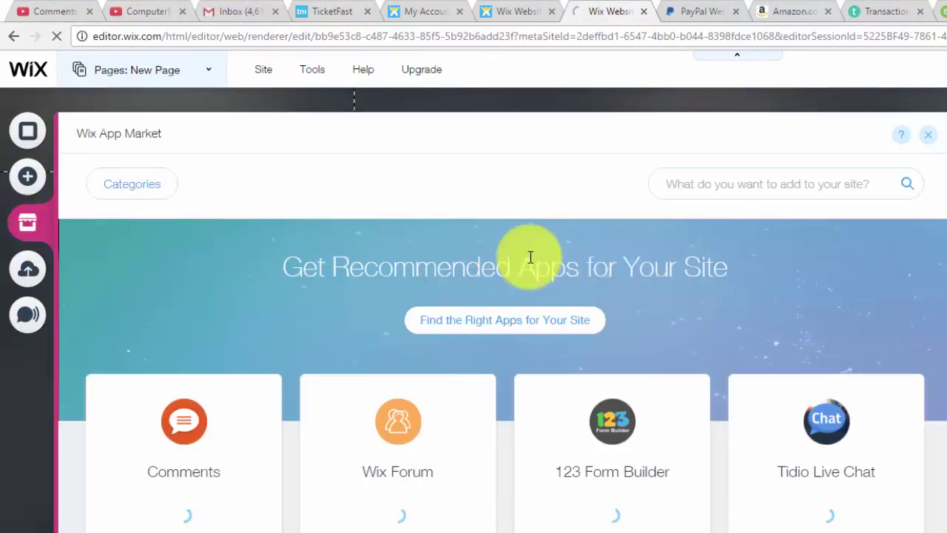
click(733, 193)
text(google a)
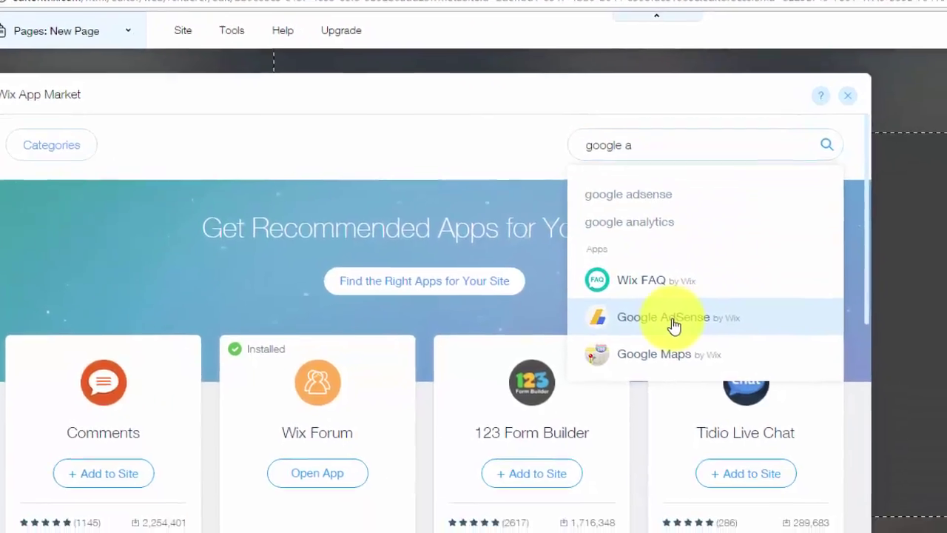
click(755, 362)
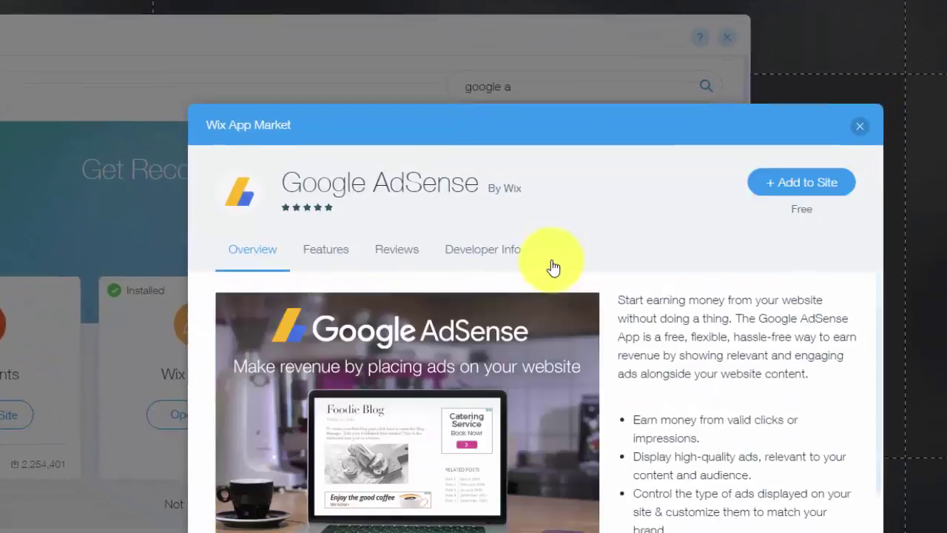
Step: Add Google AdSense to the New Page, drag the ad widget higher, then deselect it
click(789, 166)
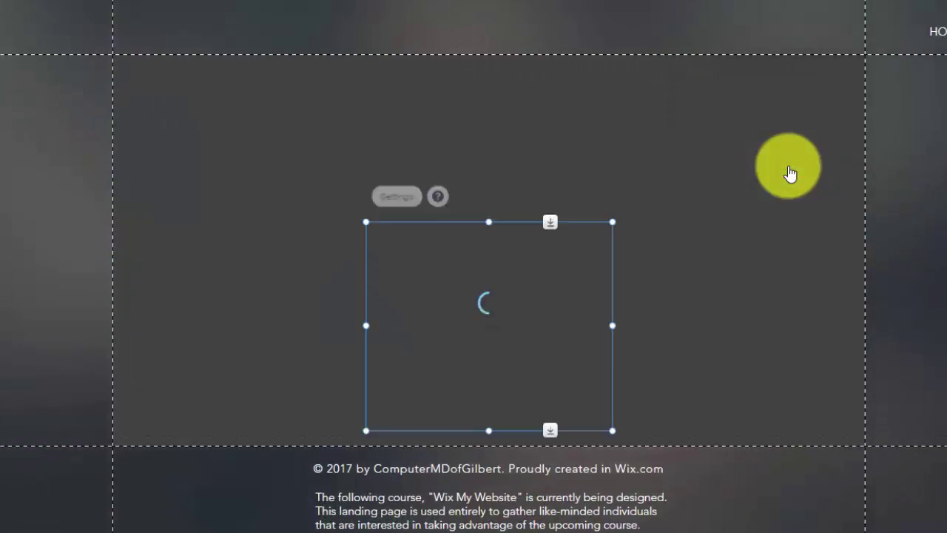
drag(491, 368, 500, 295)
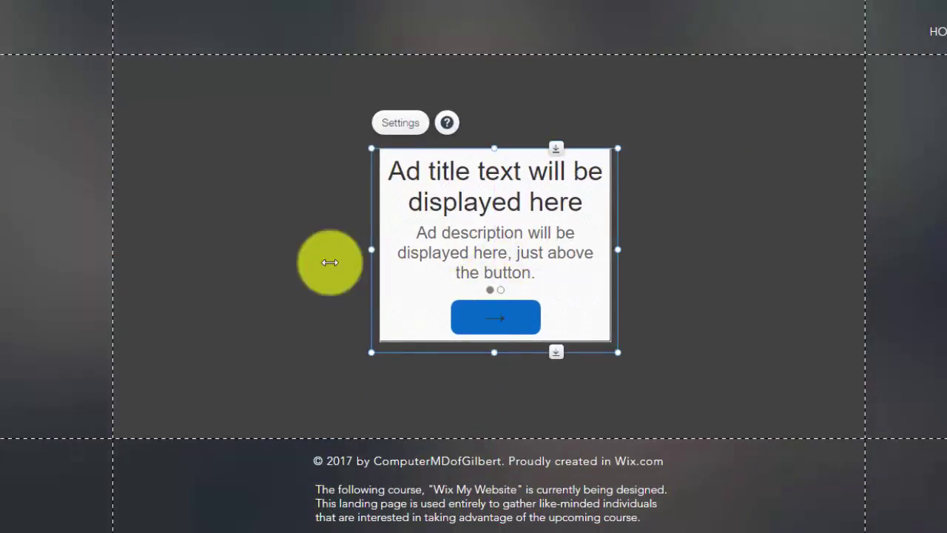
click(257, 253)
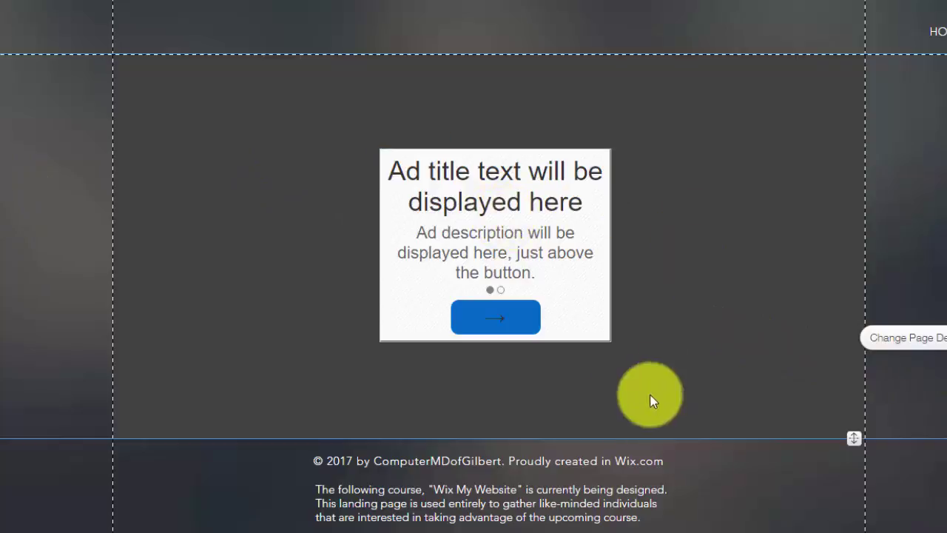
Step: Enlarge the ad to about 372 by 321 and set its content to Text & Image
click(537, 258)
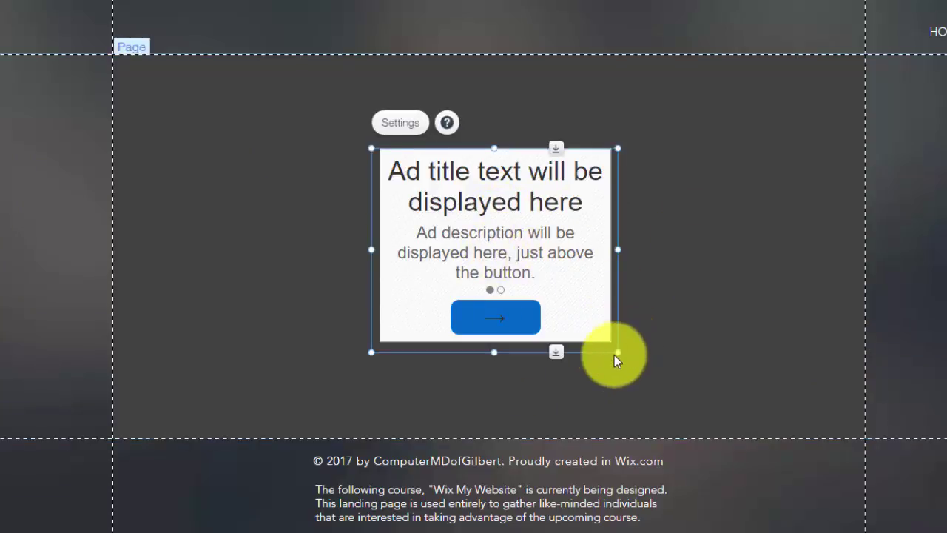
mouse_move(615, 353)
mouse_down()
mouse_move(667, 411)
mouse_move(613, 347)
mouse_move(625, 364)
mouse_move(626, 355)
mouse_up()
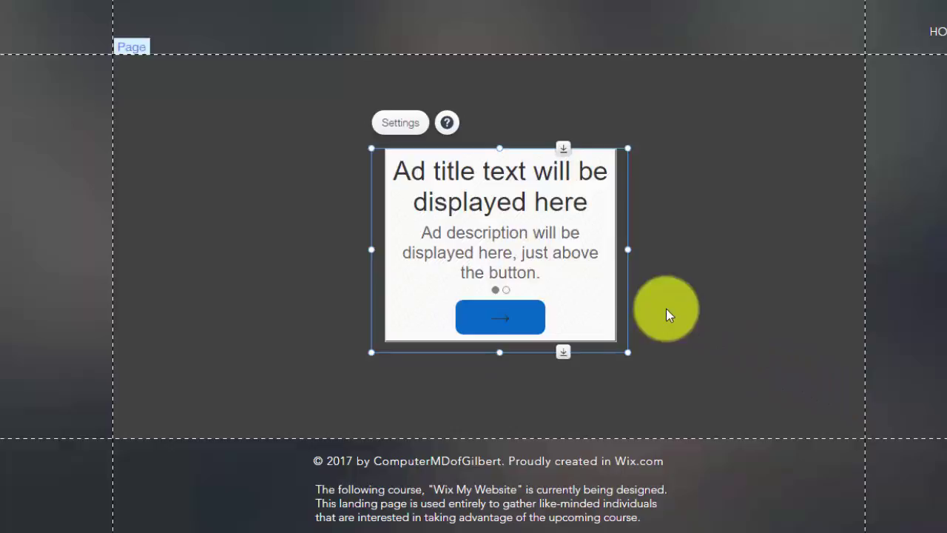
double_click(537, 258)
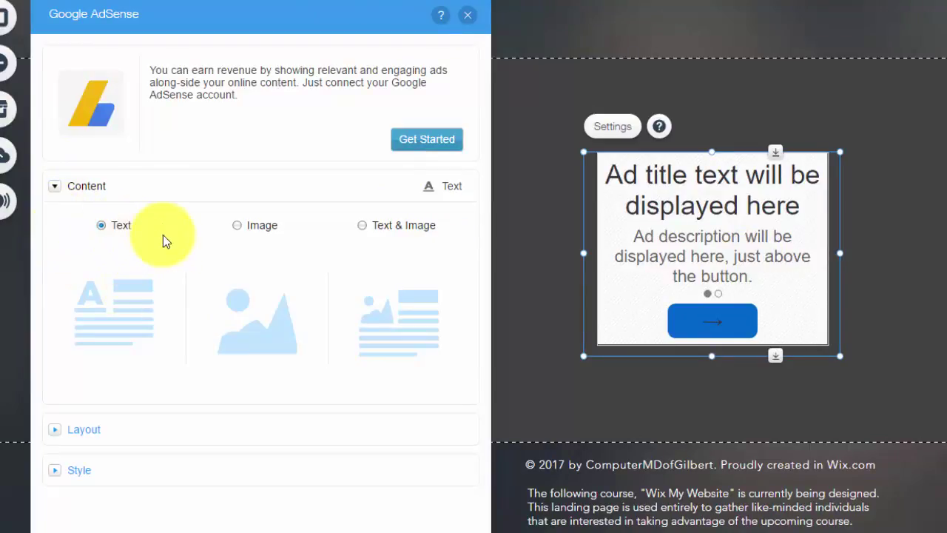
click(231, 230)
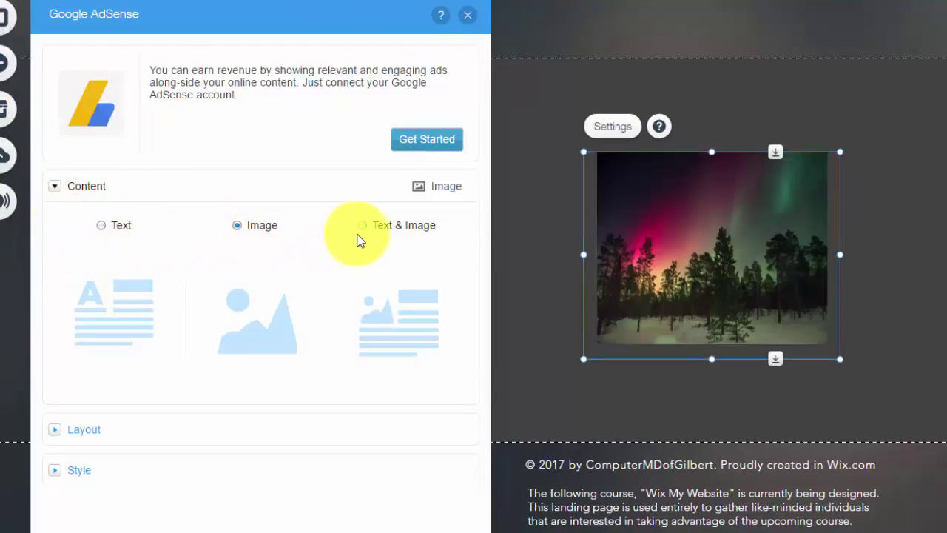
click(366, 229)
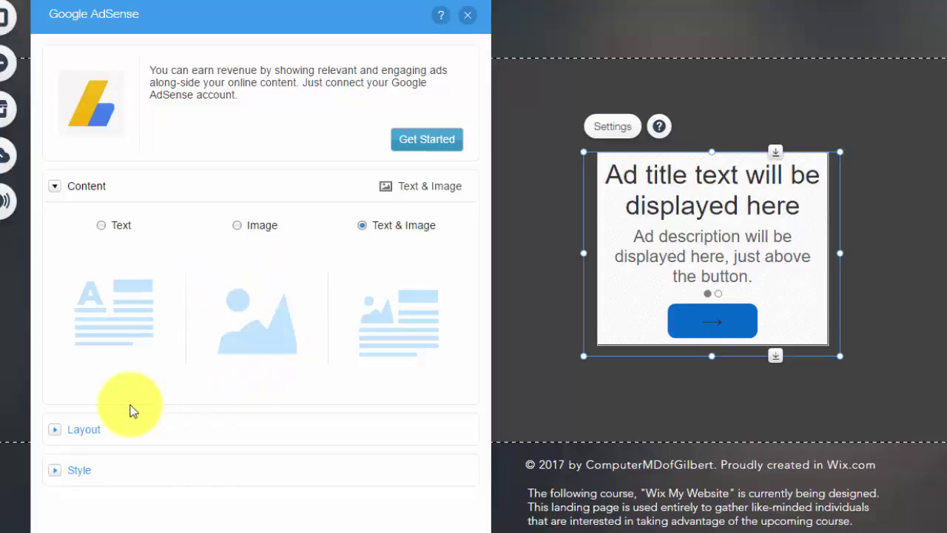
Step: Try the Tall and Wide ad layouts, settle on Square, and expand the Style options
click(84, 429)
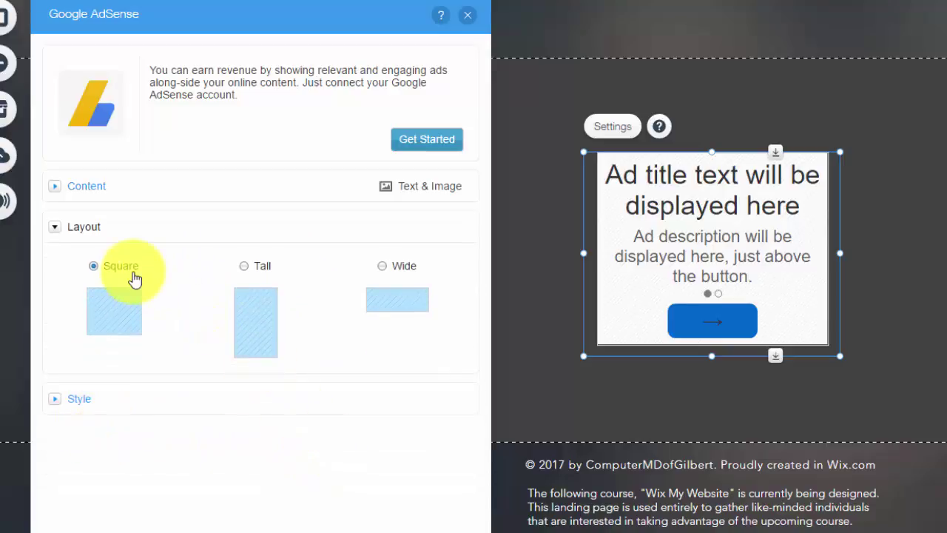
click(244, 268)
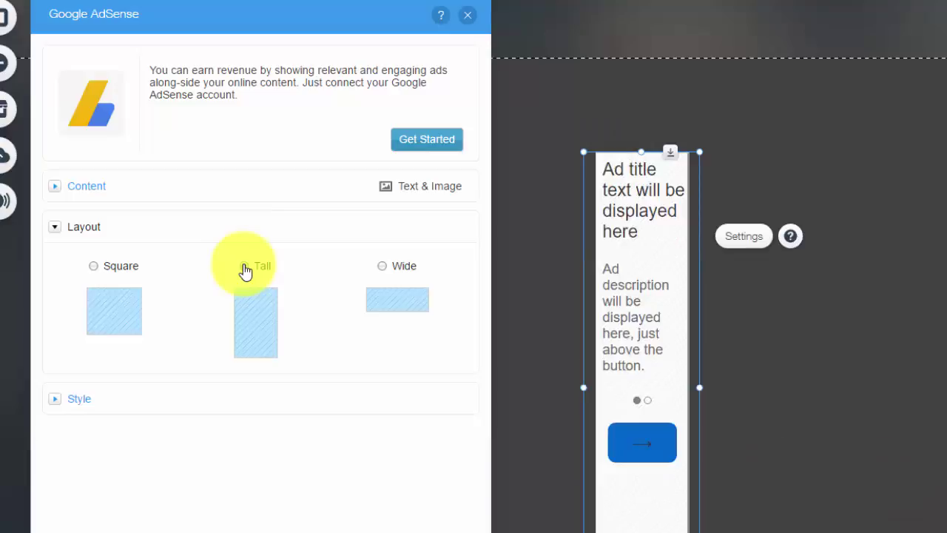
click(382, 268)
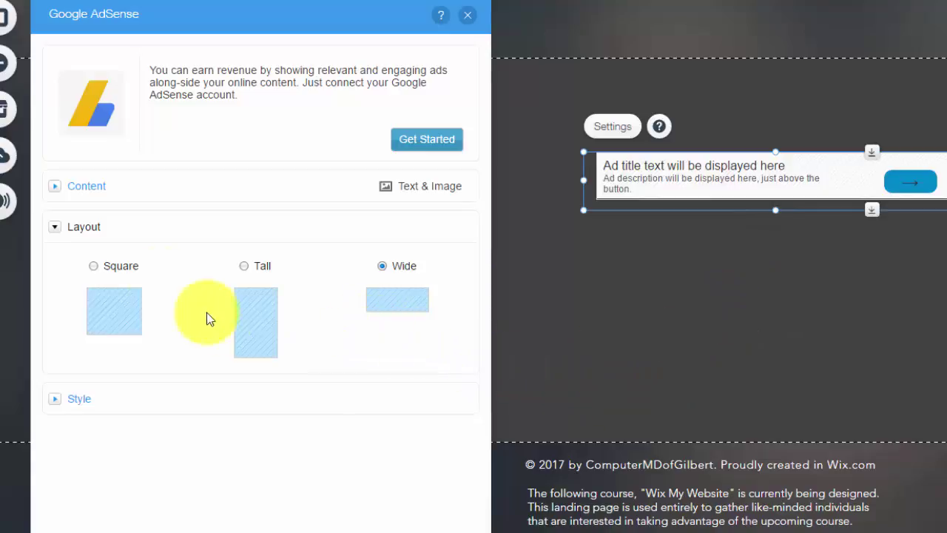
click(96, 268)
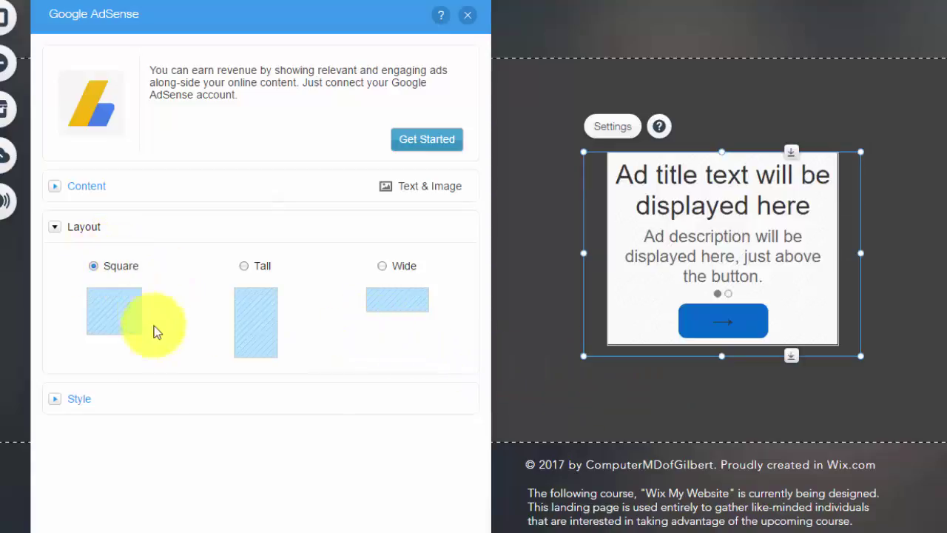
click(101, 398)
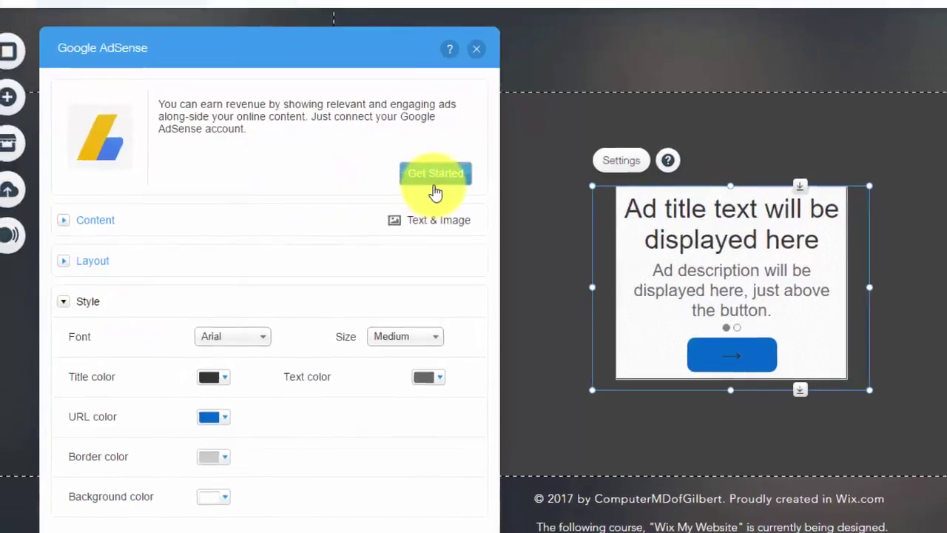
Step: Choose Get Started in the AdSense settings to open the Welcome to AdSense sign-up window
click(435, 191)
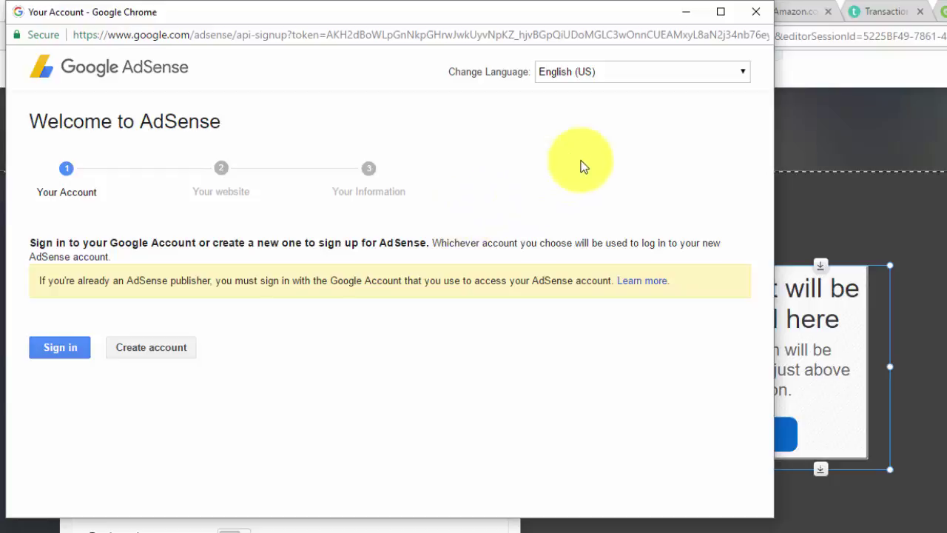
Step: Close the AdSense popup and settings panel, then move the ad widget up and left
click(755, 12)
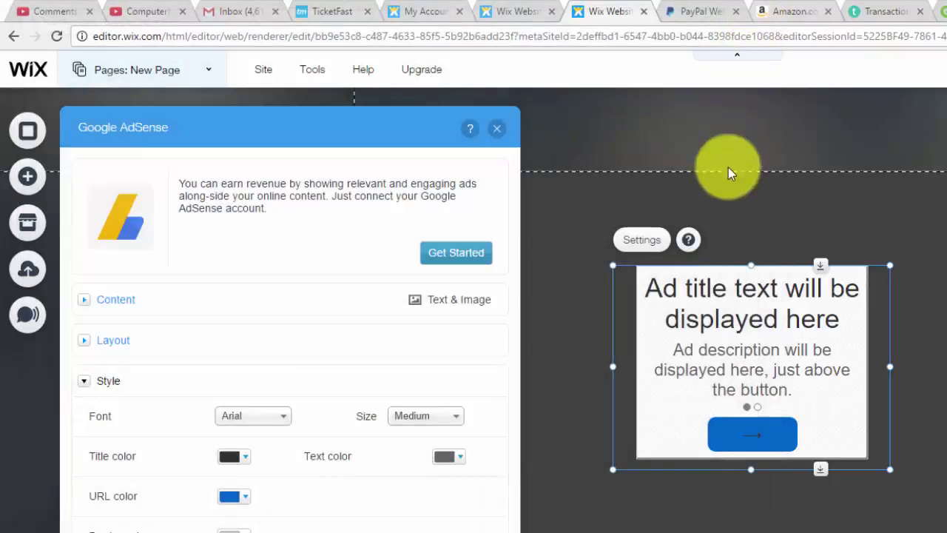
click(500, 133)
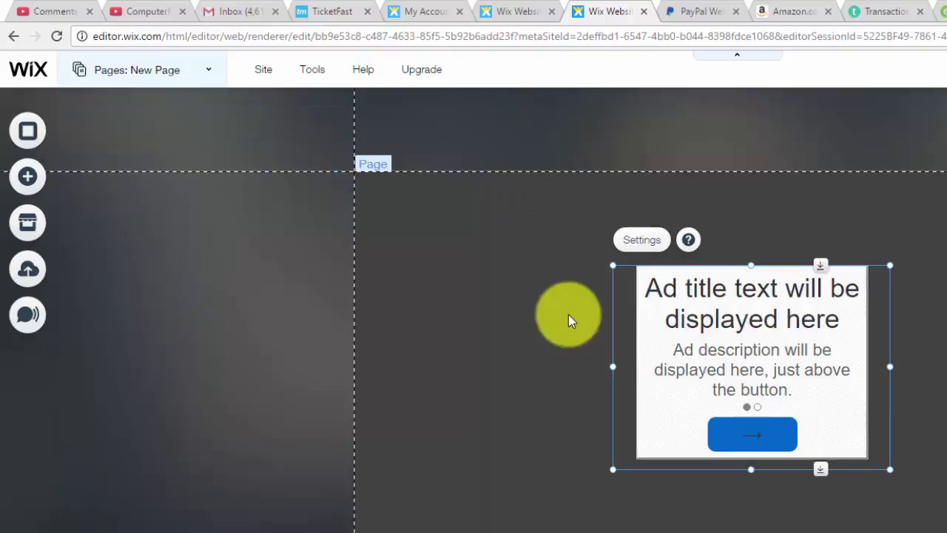
drag(686, 338, 468, 259)
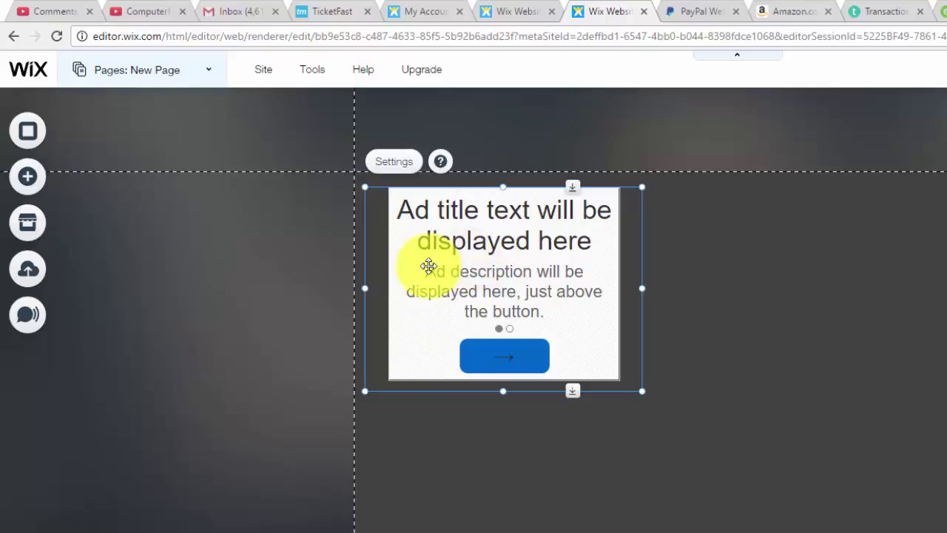
click(246, 232)
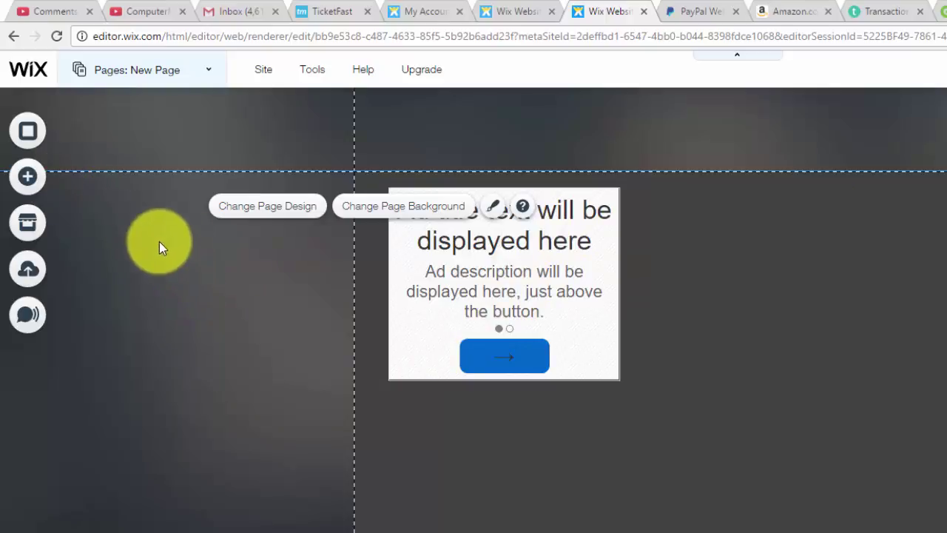
Step: Add an HTML Code box from the More elements and place it beside the ad
click(26, 183)
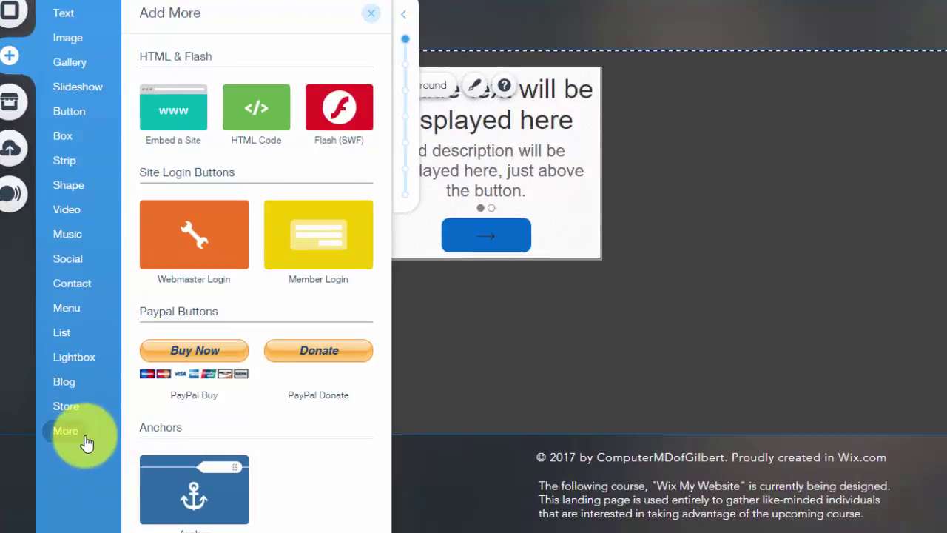
click(258, 111)
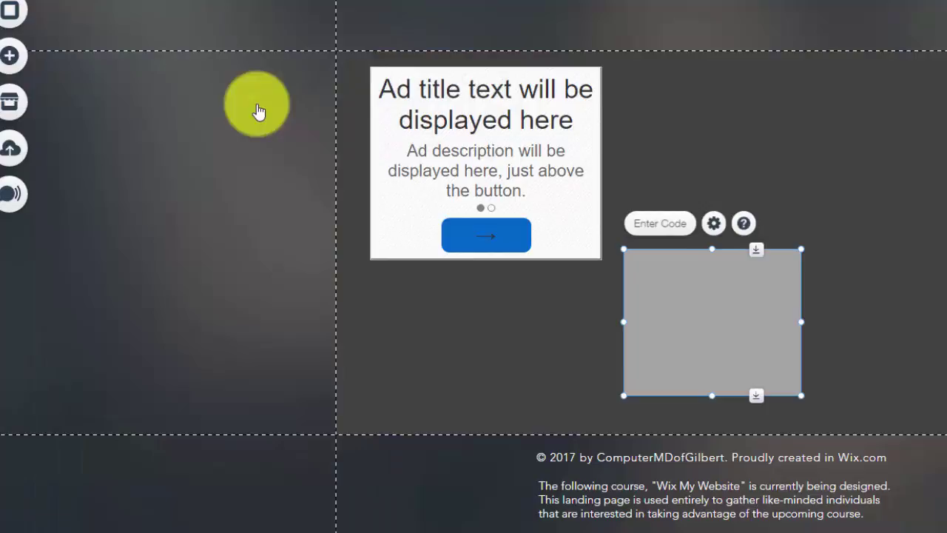
drag(755, 319, 833, 254)
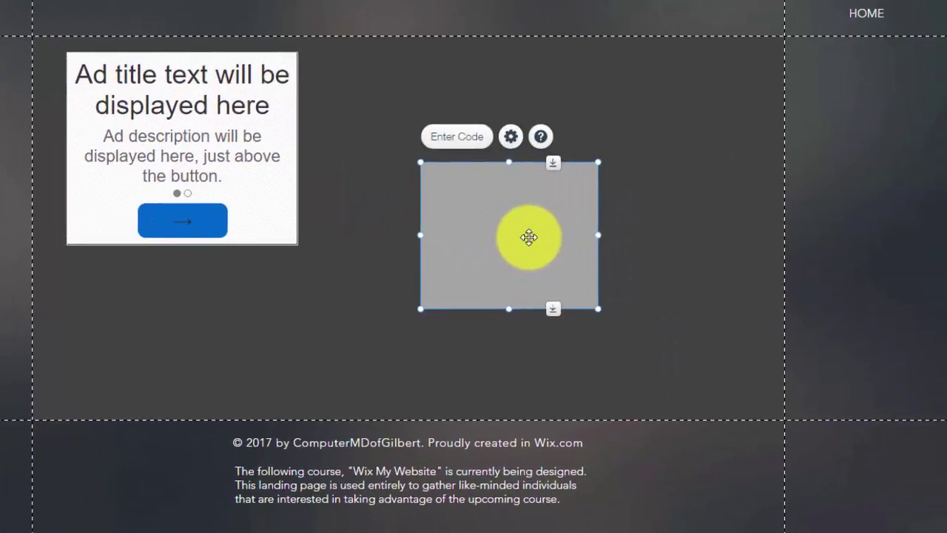
Step: Set the HTML box to accept pasted Code instead of a Website Address, then close its settings
double_click(529, 237)
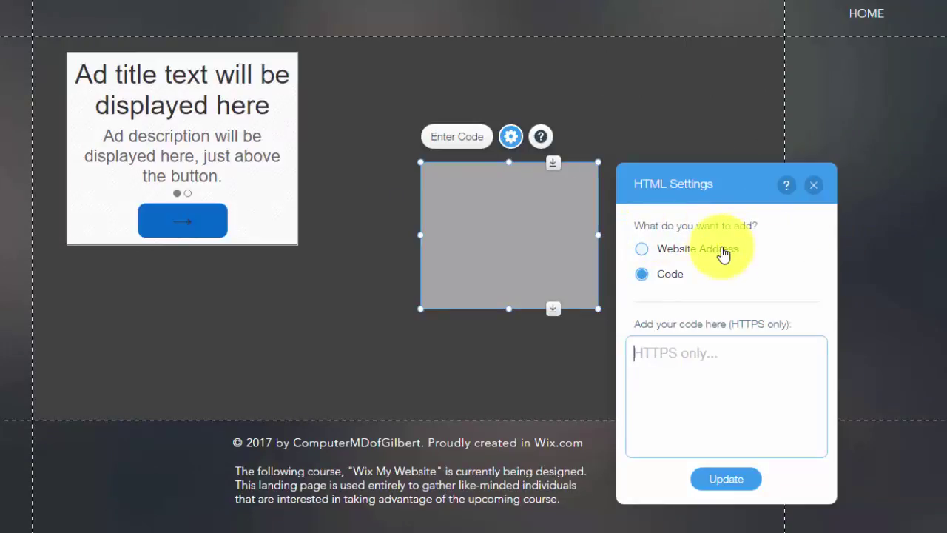
click(645, 250)
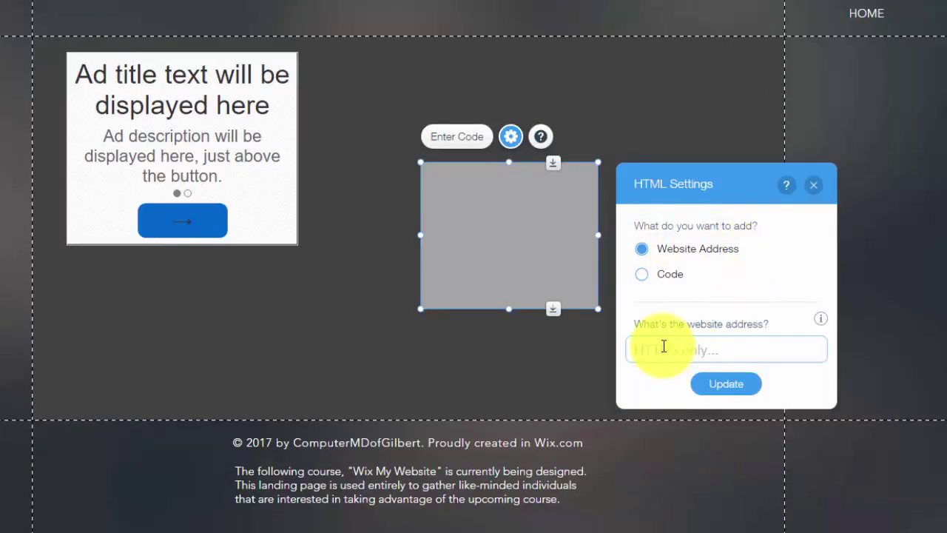
click(634, 353)
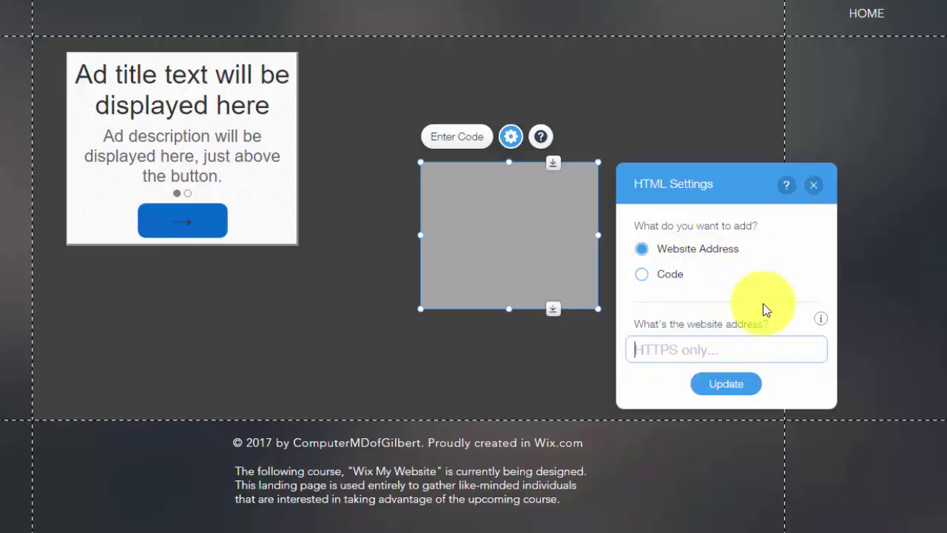
click(643, 273)
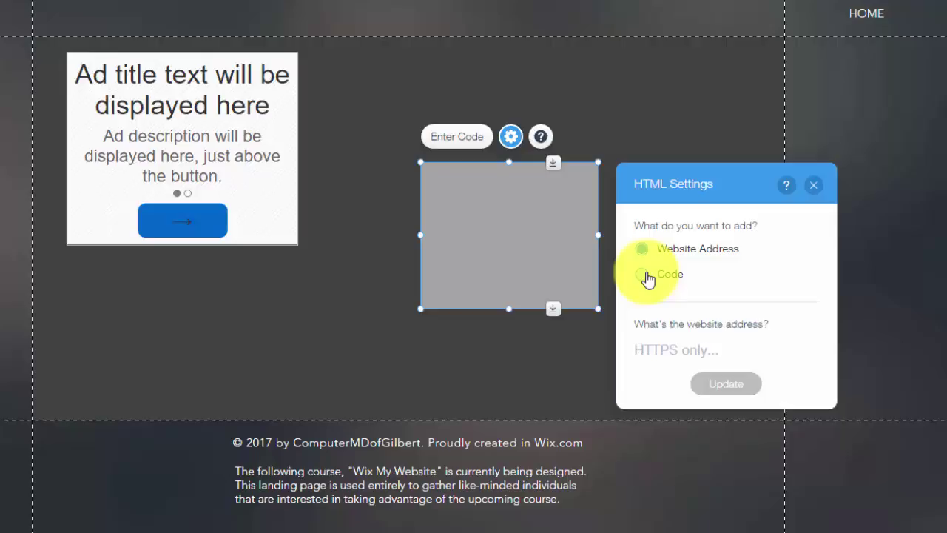
click(634, 352)
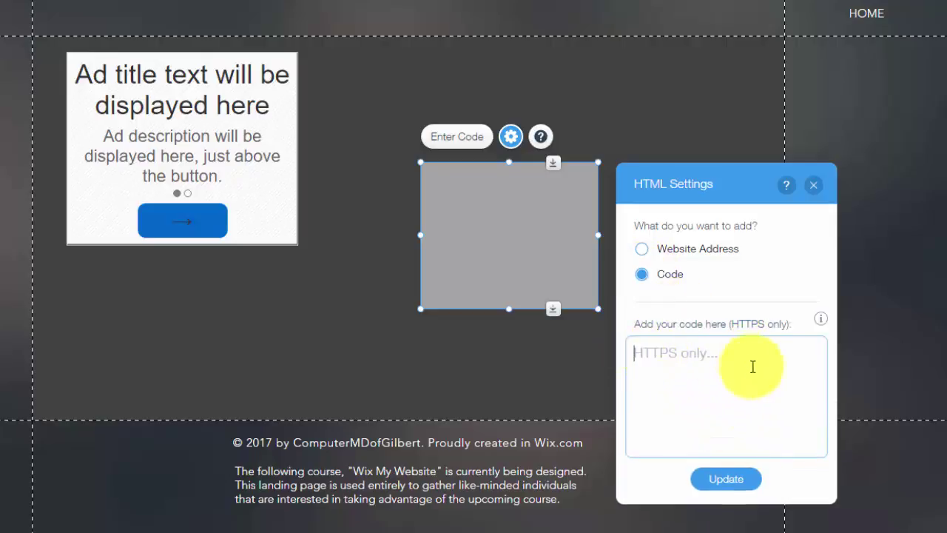
click(732, 479)
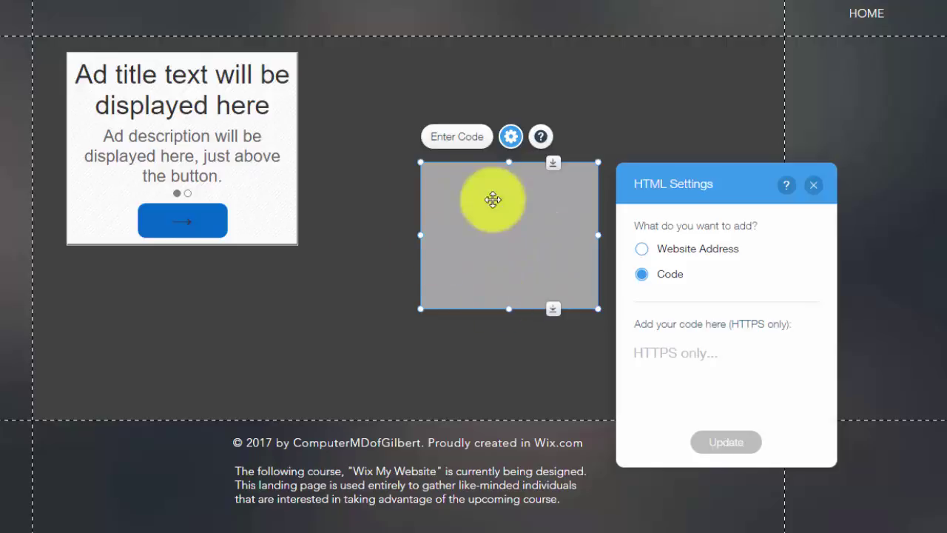
click(814, 186)
Step: Delete the empty HTML box and drag the AdSense ad right toward the page centre
key(Delete)
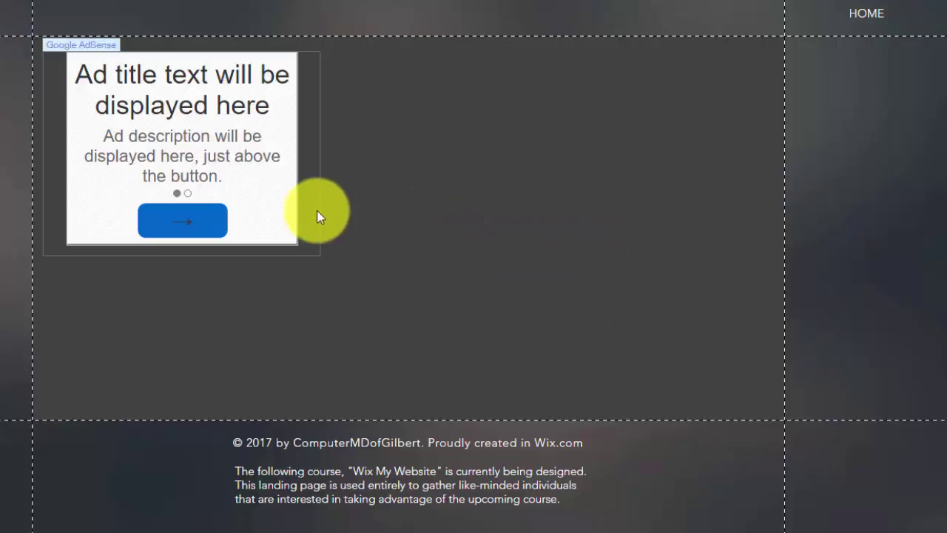
click(259, 189)
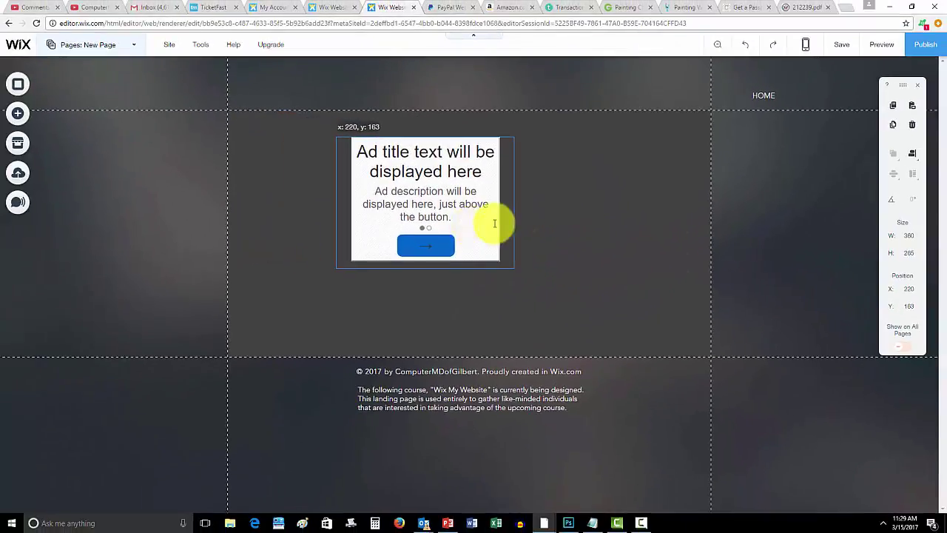
drag(494, 223, 514, 223)
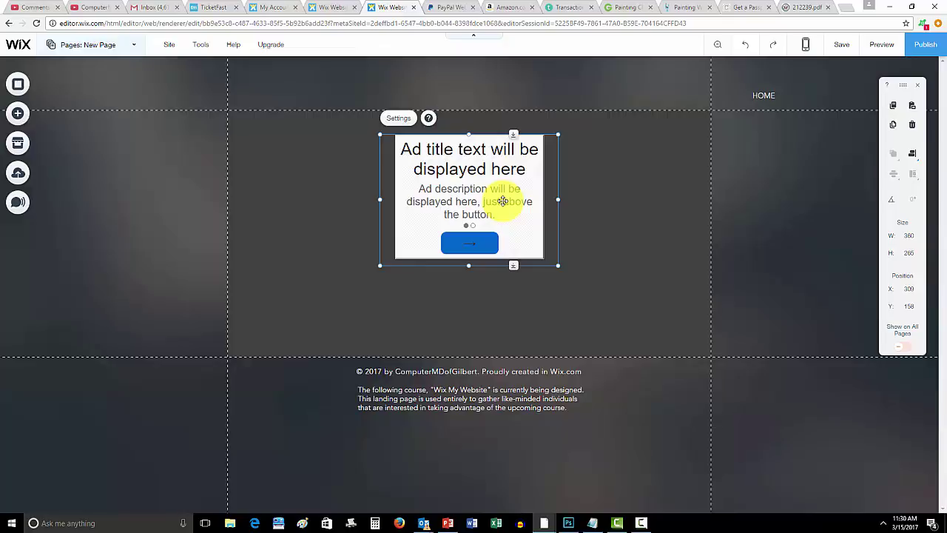
Step: Delete the AdSense ad and switch the editor back to the HOME page
key(Delete)
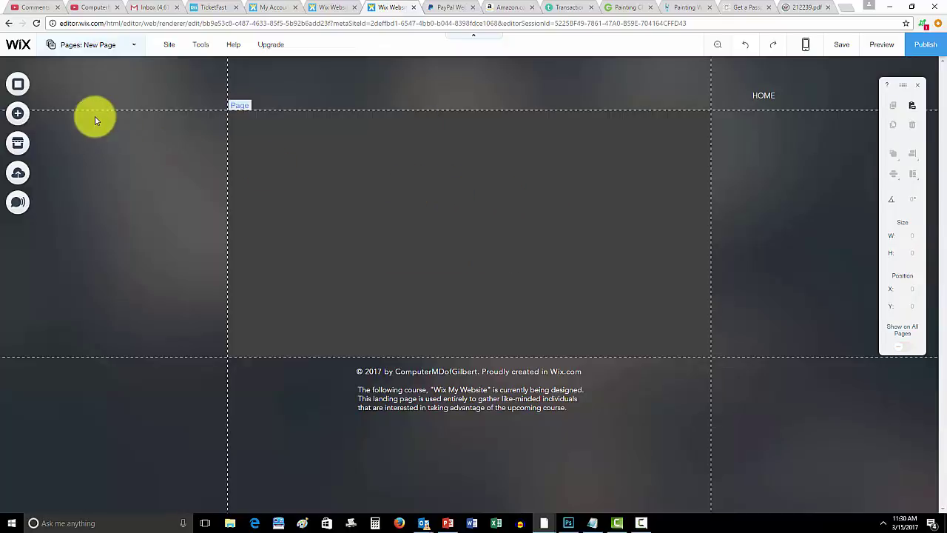
click(109, 52)
click(121, 141)
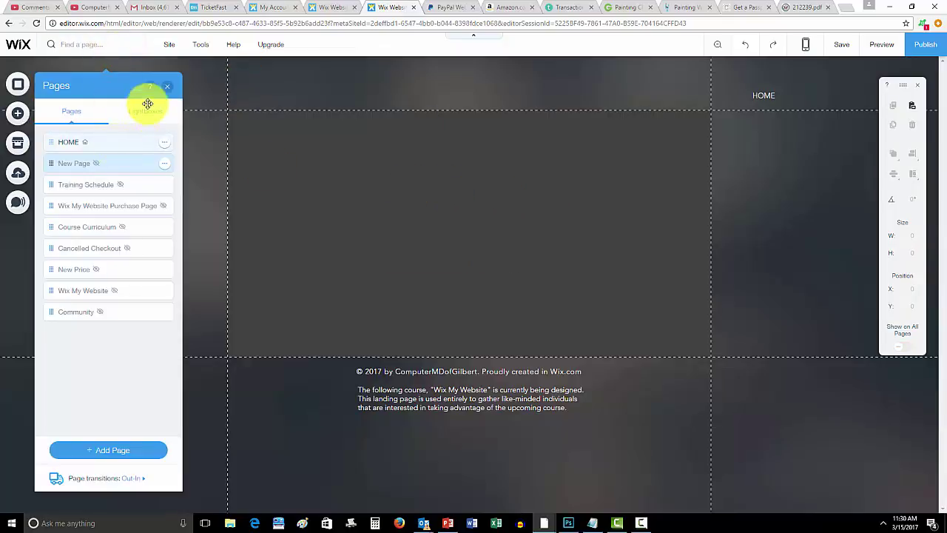
click(169, 88)
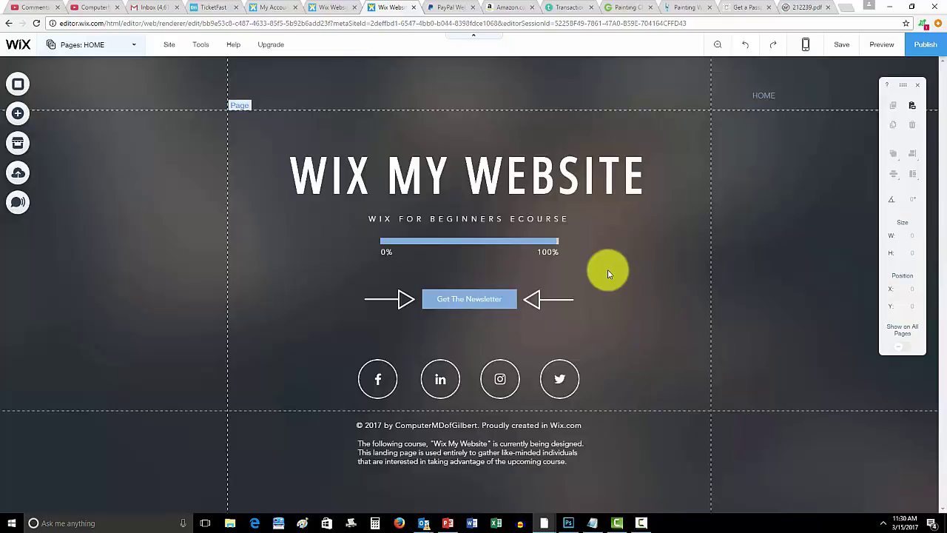
click(638, 525)
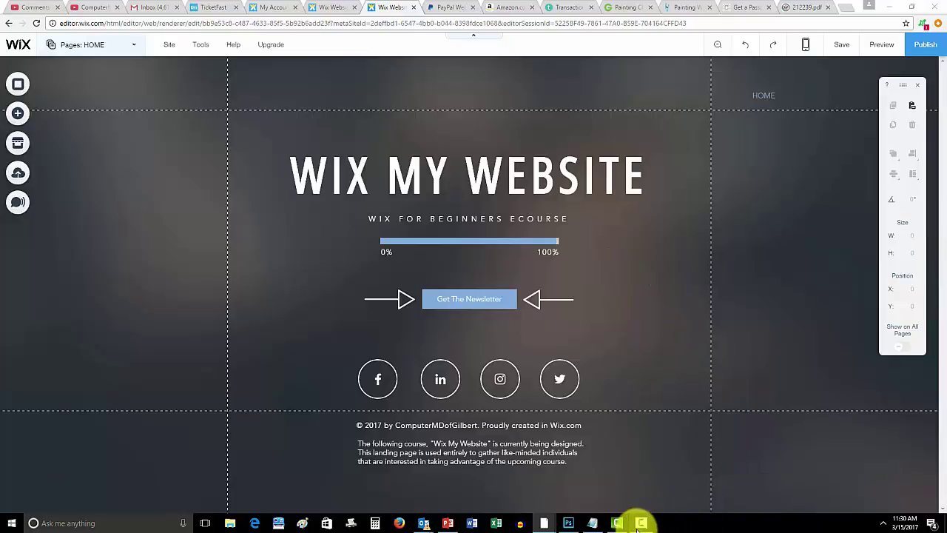